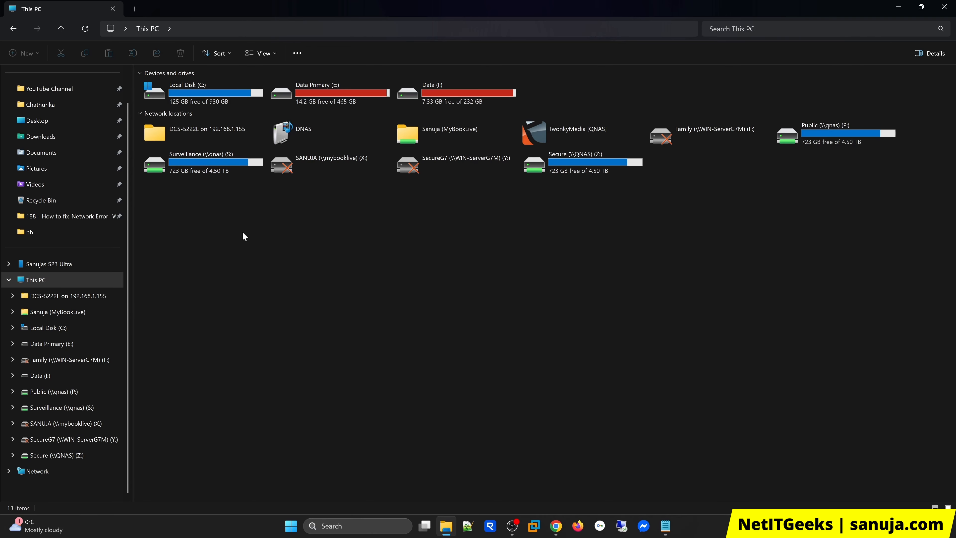
Step: Browse the network locations and view the properties of the DNAS device under Media Devices
{"action": "left_click", "coordinate": [65, 476]}
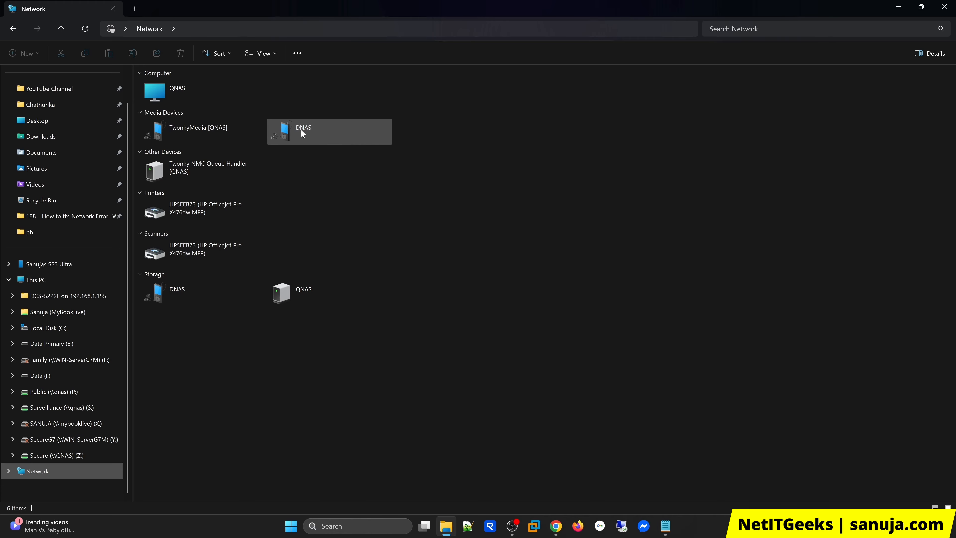
{"action": "right_click", "coordinate": [313, 136]}
{"action": "left_click", "coordinate": [347, 175]}
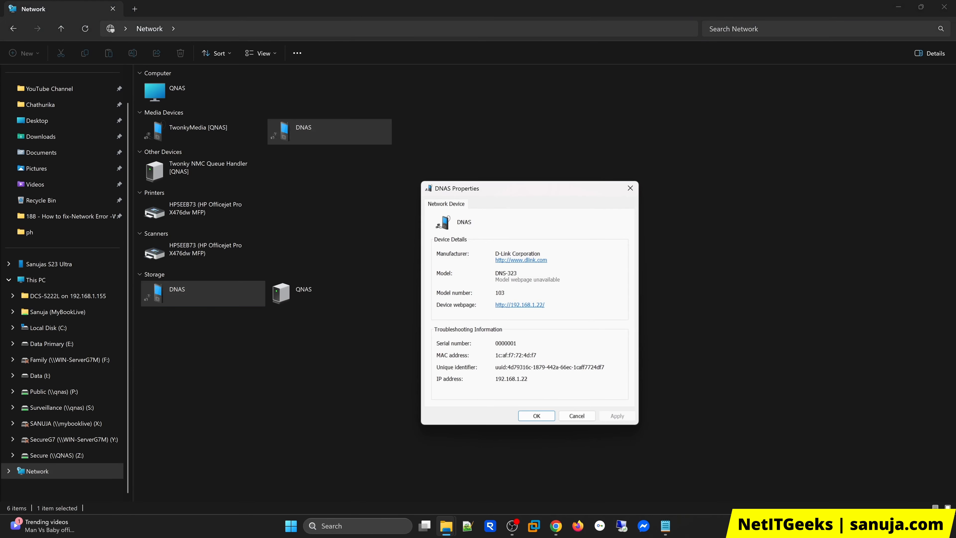
{"action": "left_click", "coordinate": [630, 188]}
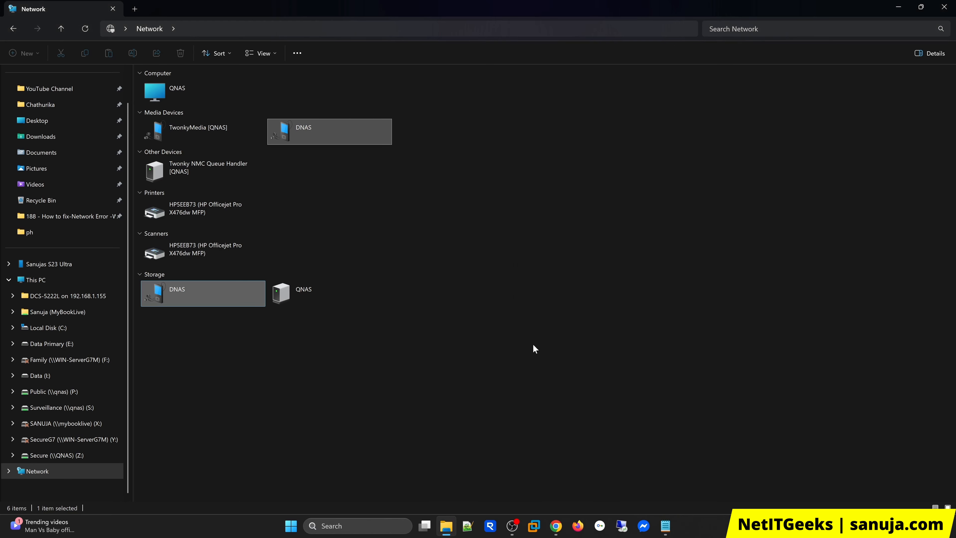
Step: Switch to the D-Link DNS-323 admin page in Chrome and review its FTP server, LAN and device settings
{"action": "mouse_move", "coordinate": [556, 525]}
{"action": "left_click", "coordinate": [605, 484]}
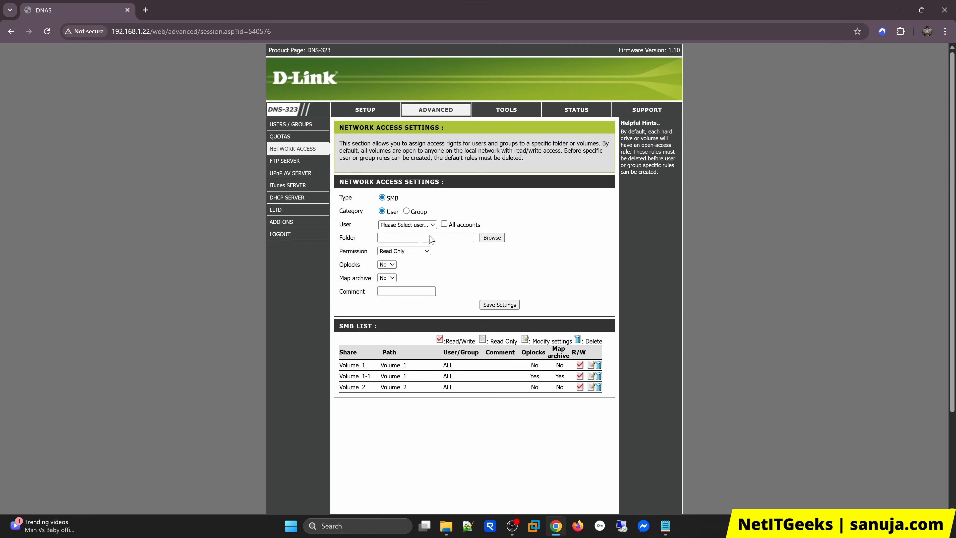
{"action": "left_click", "coordinate": [296, 162]}
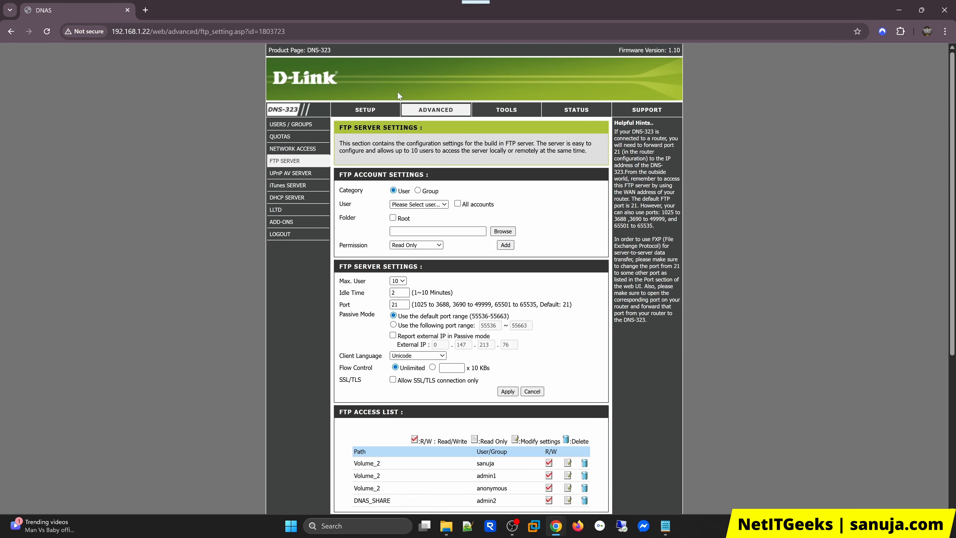
{"action": "left_click", "coordinate": [377, 118]}
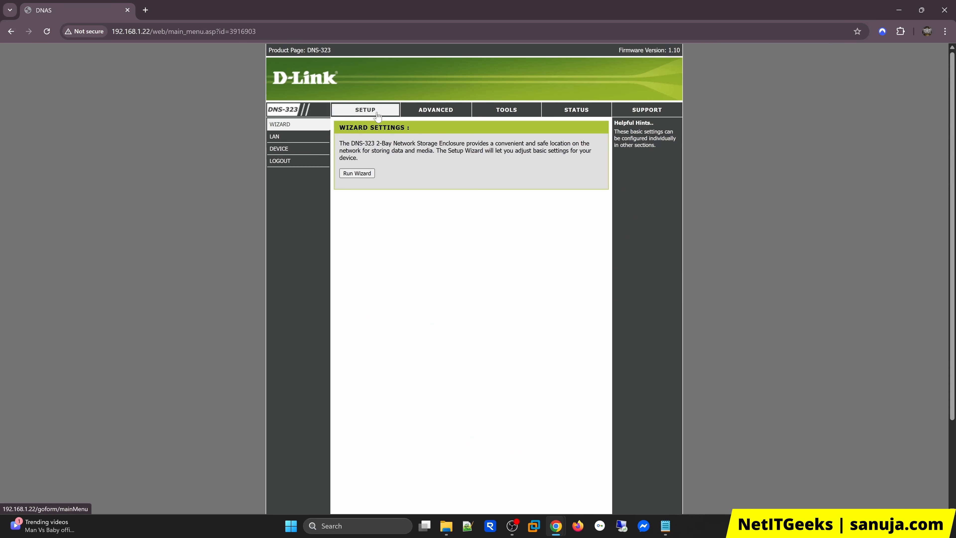
{"action": "left_click", "coordinate": [283, 139]}
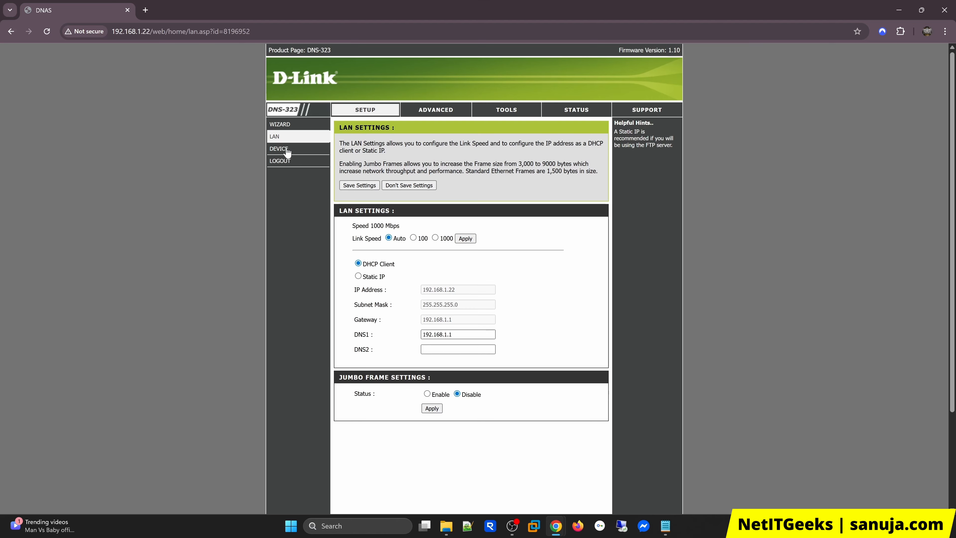
{"action": "left_click", "coordinate": [286, 151]}
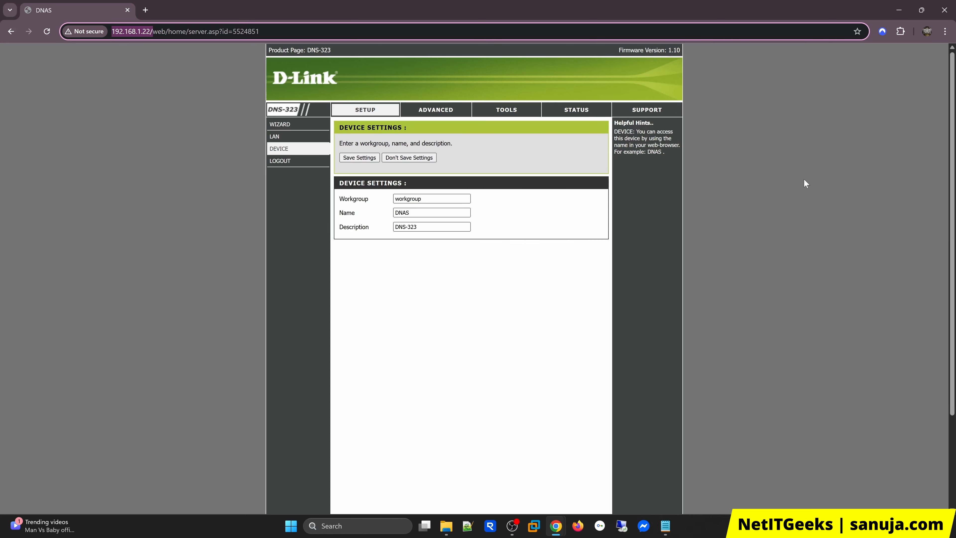
Step: Try to open the network path \\dnas in File Explorer and expand the details of the network error
{"action": "left_click", "coordinate": [446, 525]}
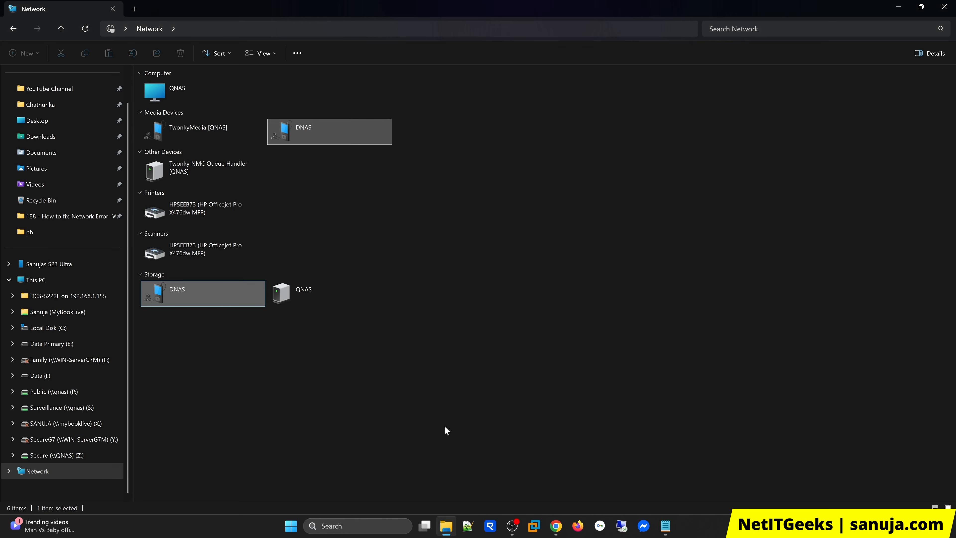
{"action": "left_click", "coordinate": [83, 220]}
{"action": "left_click", "coordinate": [683, 30]}
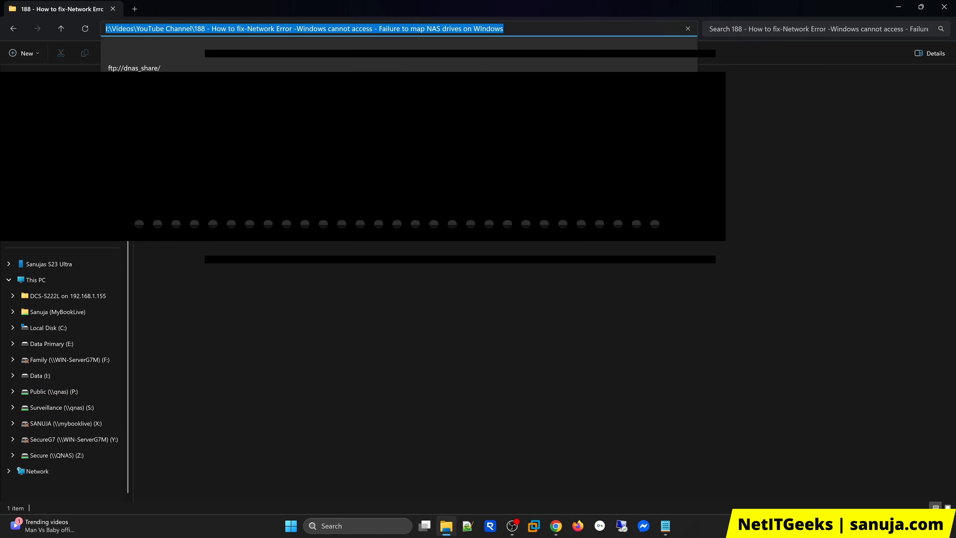
{"action": "type", "text": "\\\\d"}
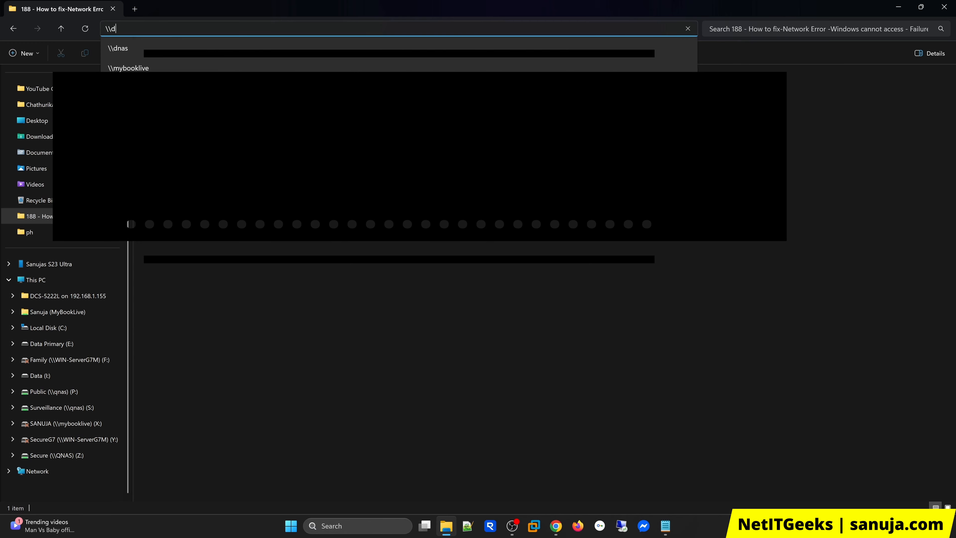
{"action": "type", "text": "nas"}
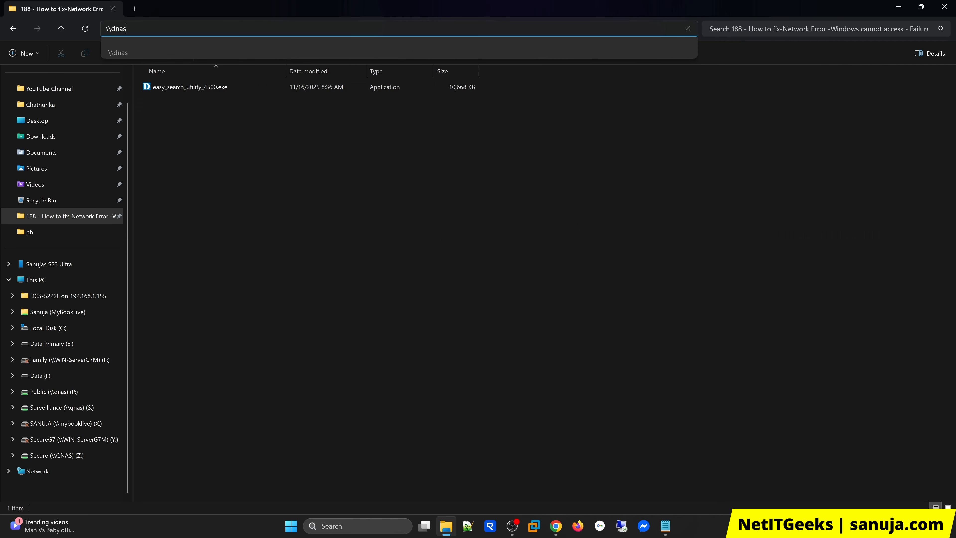
{"action": "key", "text": "Escape"}
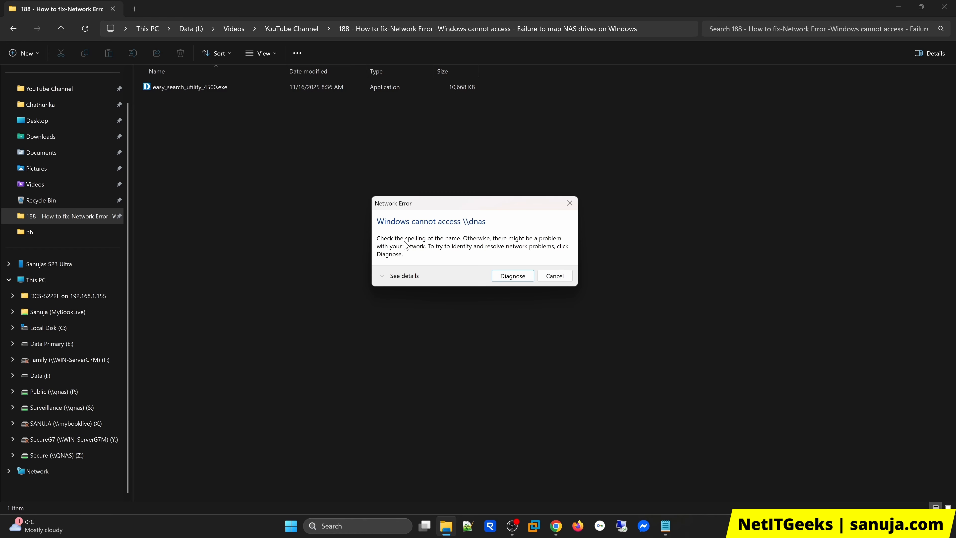
{"action": "left_click", "coordinate": [404, 275]}
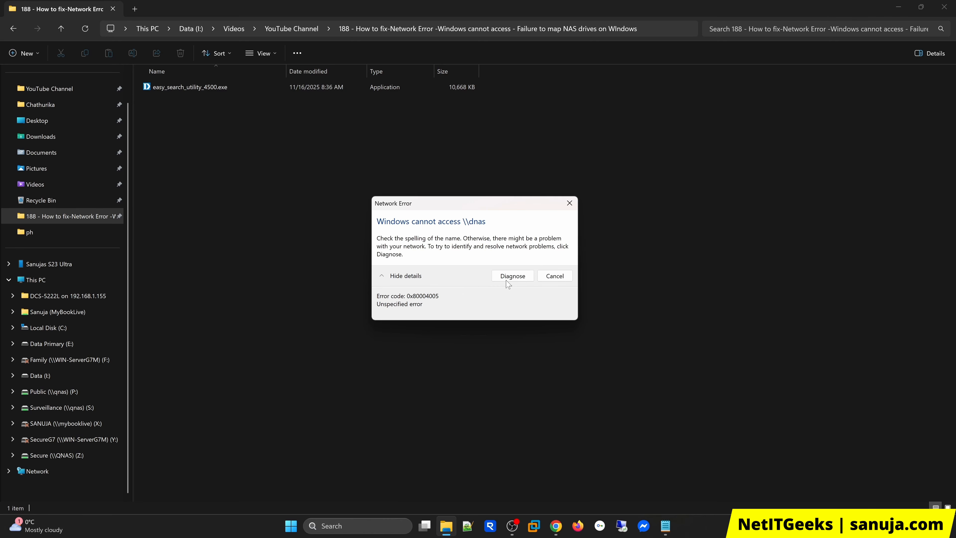
Step: Recheck the NAS device settings in Chrome, and dismiss the network error in File Explorer
{"action": "left_click", "coordinate": [553, 526]}
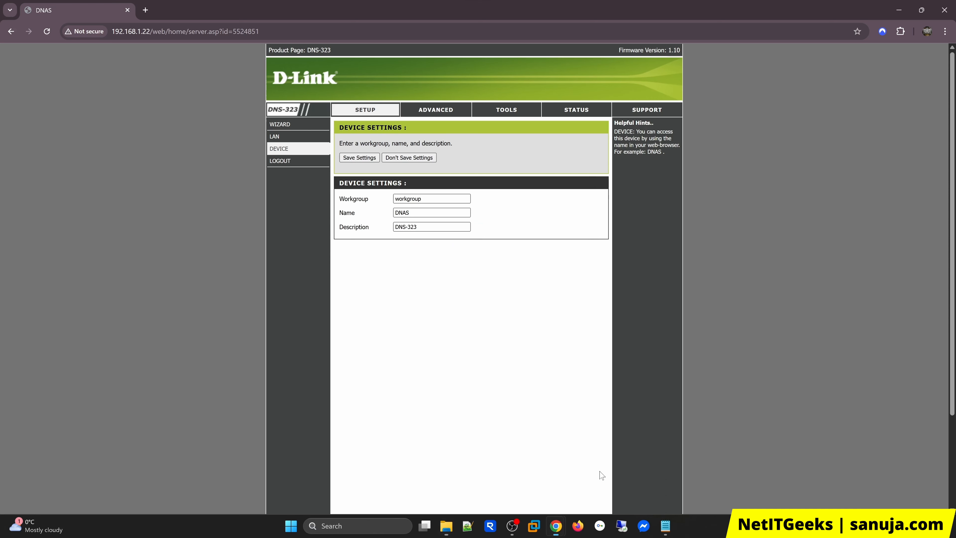
{"action": "left_click", "coordinate": [899, 9]}
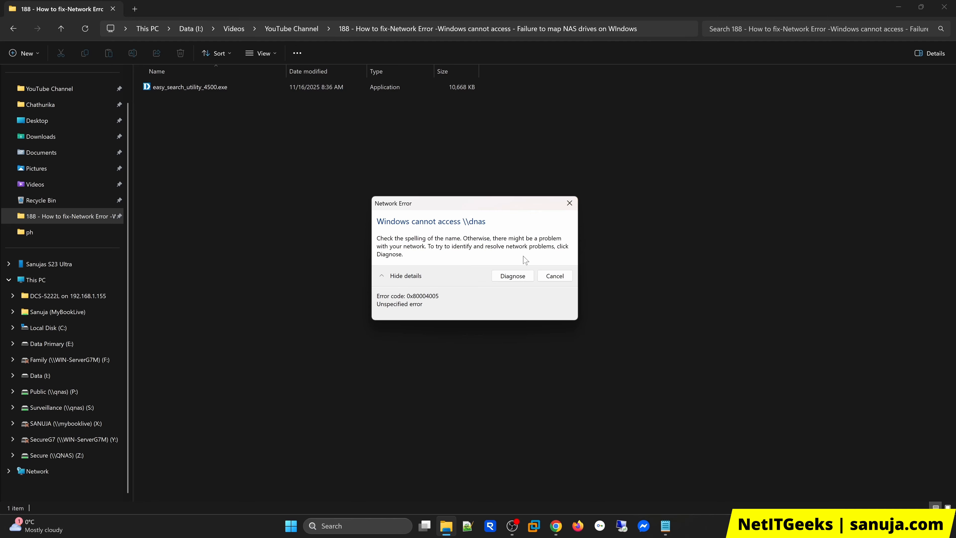
{"action": "left_click", "coordinate": [569, 207]}
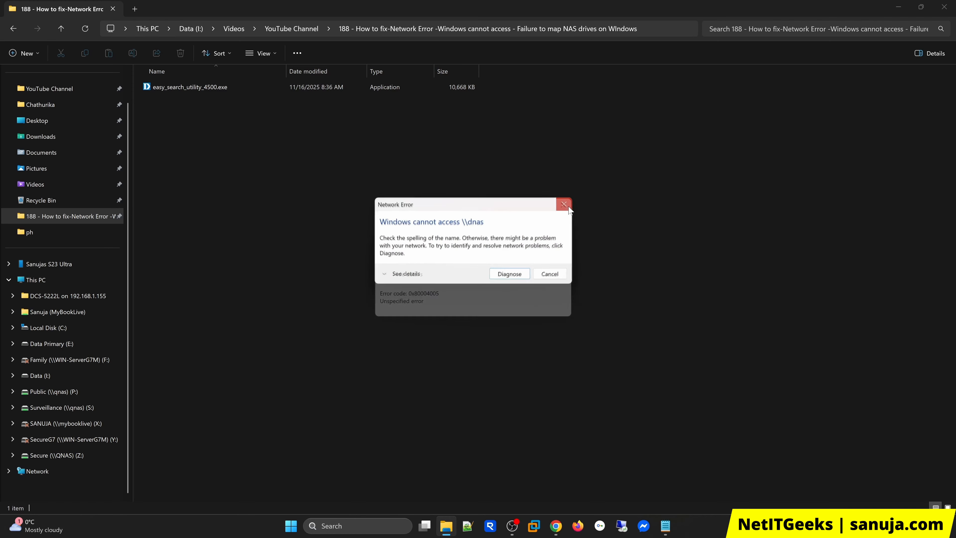
{"action": "left_click", "coordinate": [568, 205]}
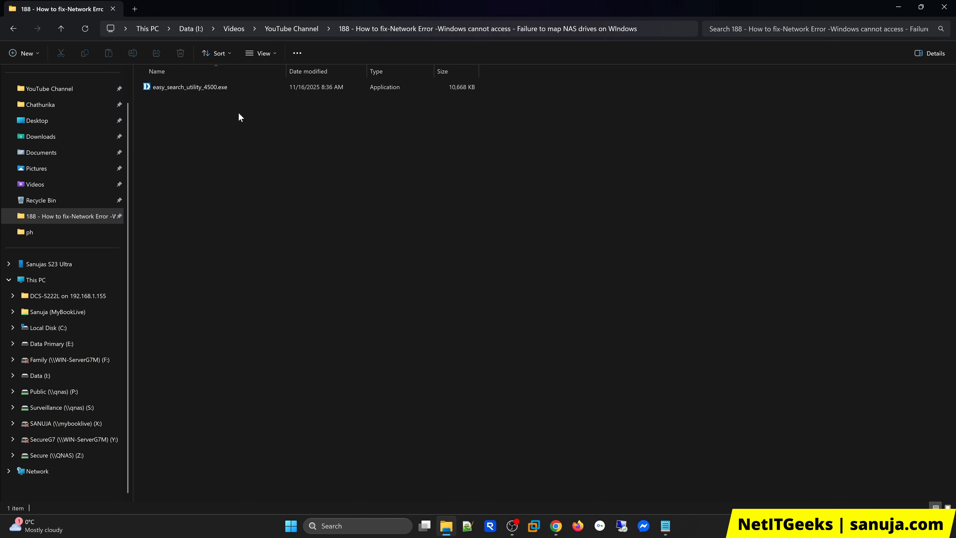
Step: Run easy_search_utility_4500.exe as administrator, refresh the network storage device list and select DNAS
{"action": "right_click", "coordinate": [190, 87]}
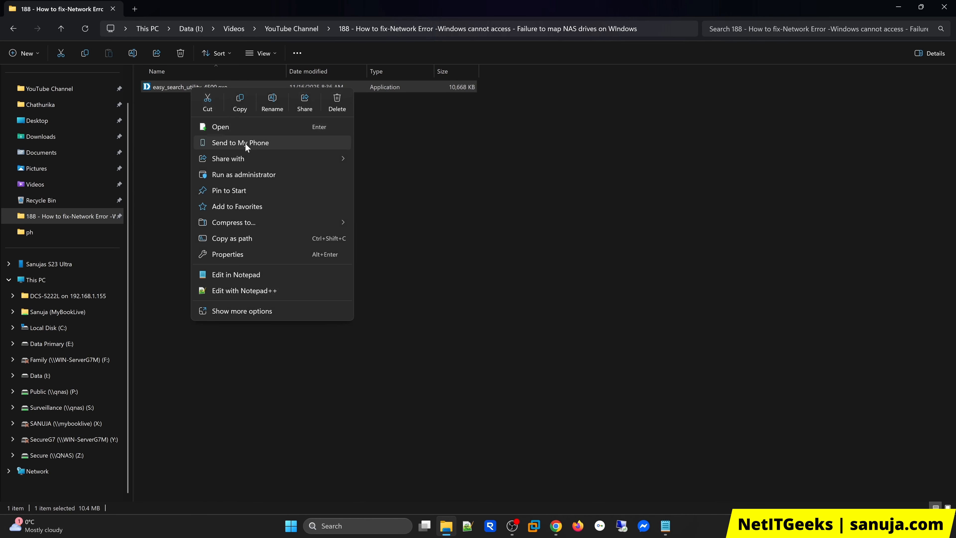
{"action": "left_click", "coordinate": [251, 174]}
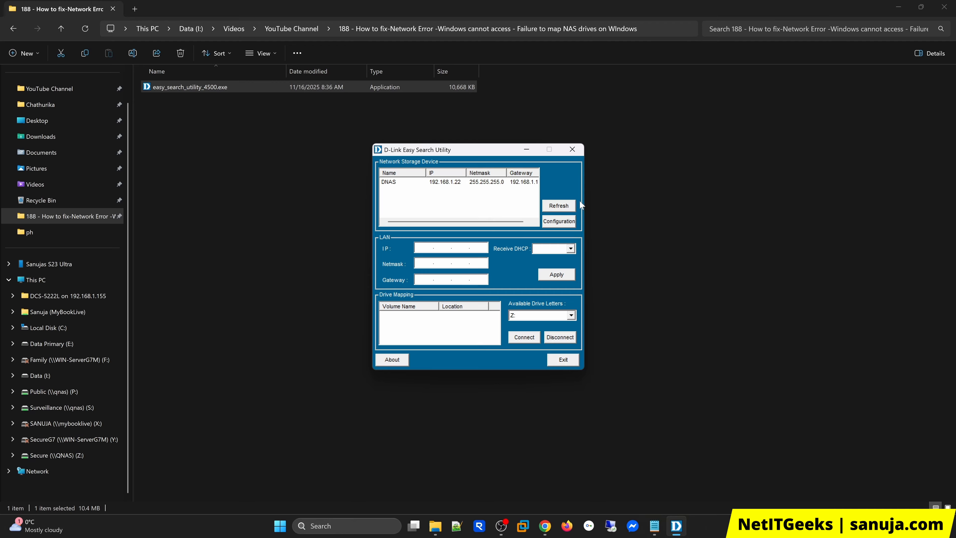
{"action": "left_click", "coordinate": [550, 208]}
{"action": "left_click", "coordinate": [392, 185]}
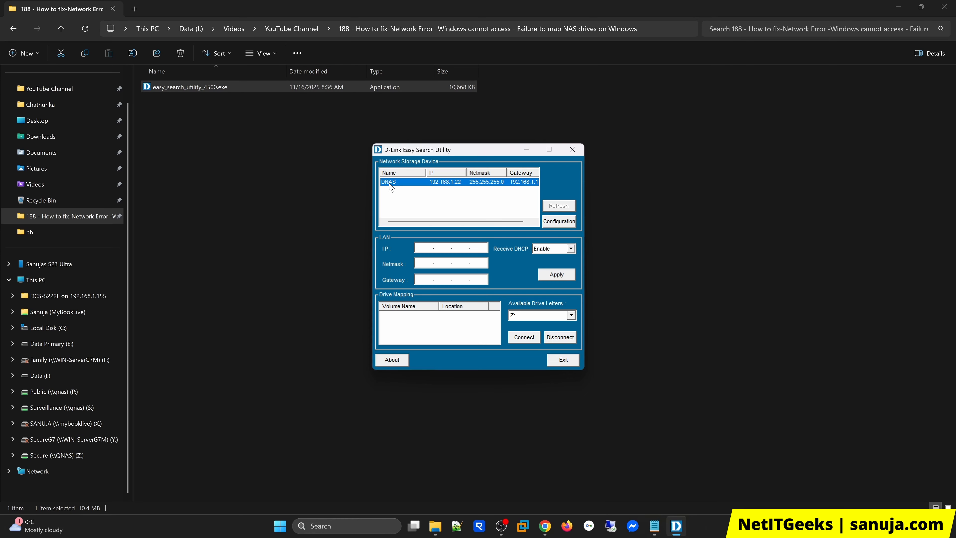
Step: Try to map Volume_1 to drive letter Q: in the D-Link Easy Search Utility, and close the utility
{"action": "left_click", "coordinate": [399, 316]}
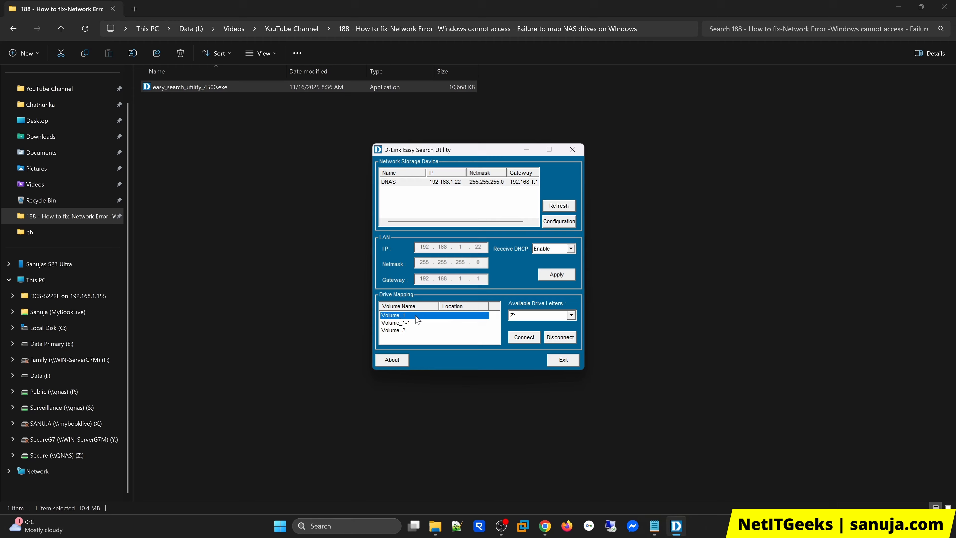
{"action": "left_click", "coordinate": [551, 316]}
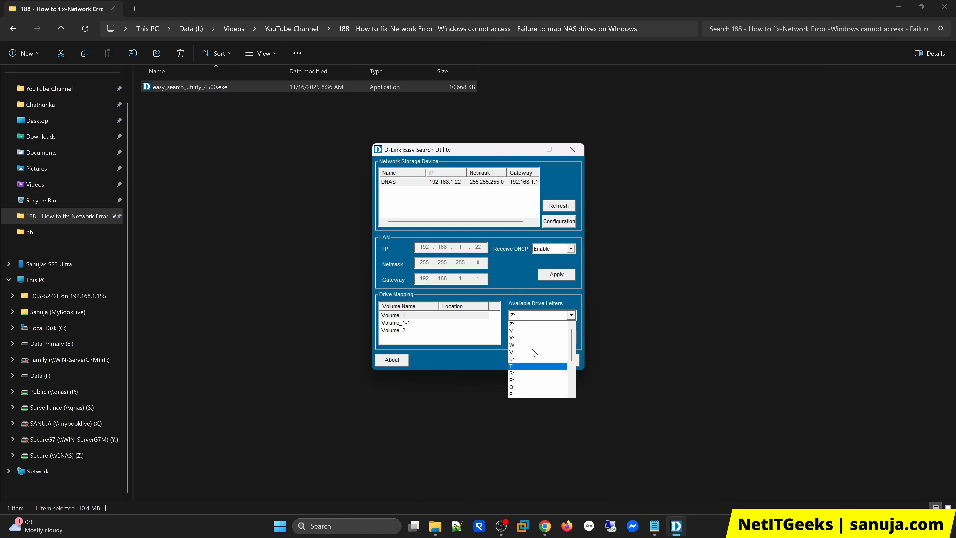
{"action": "left_click", "coordinate": [520, 387]}
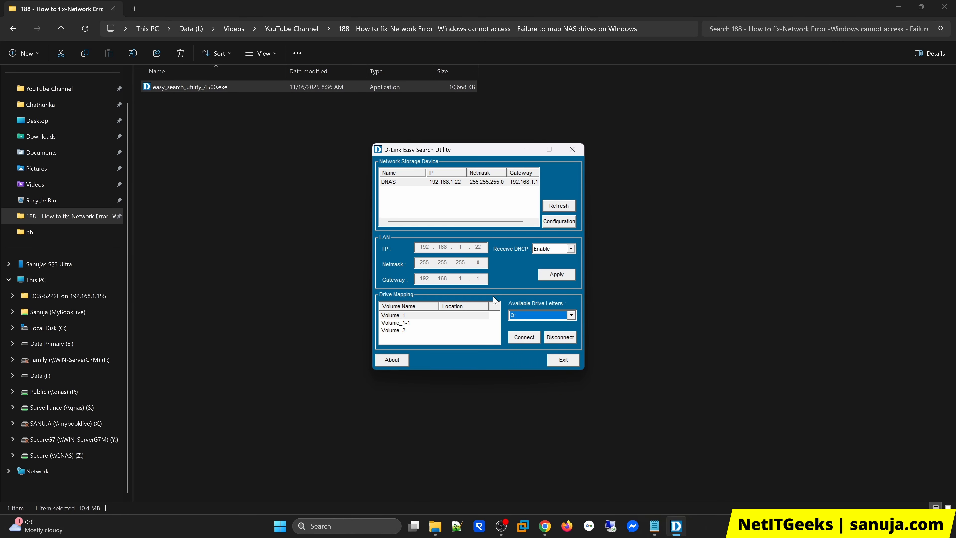
{"action": "left_click", "coordinate": [528, 339]}
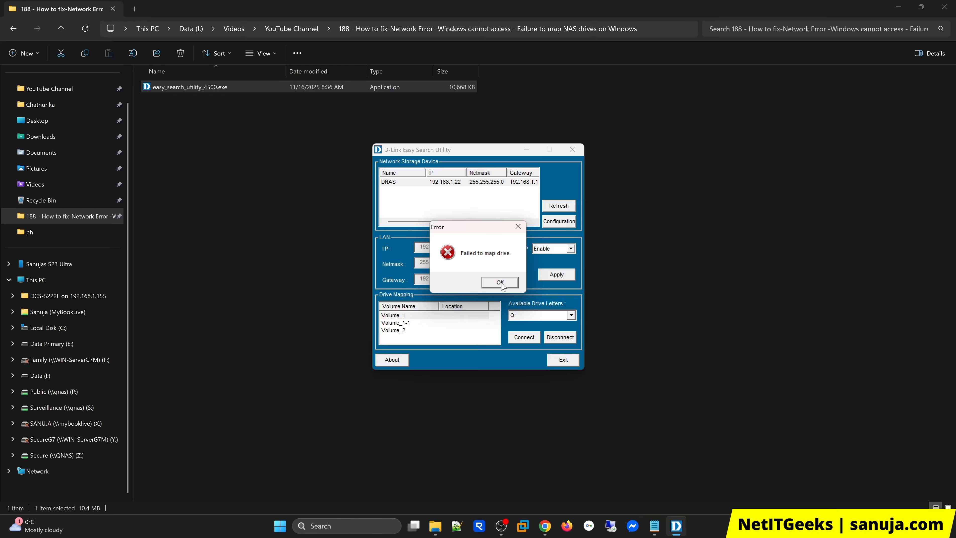
{"action": "left_click", "coordinate": [502, 283]}
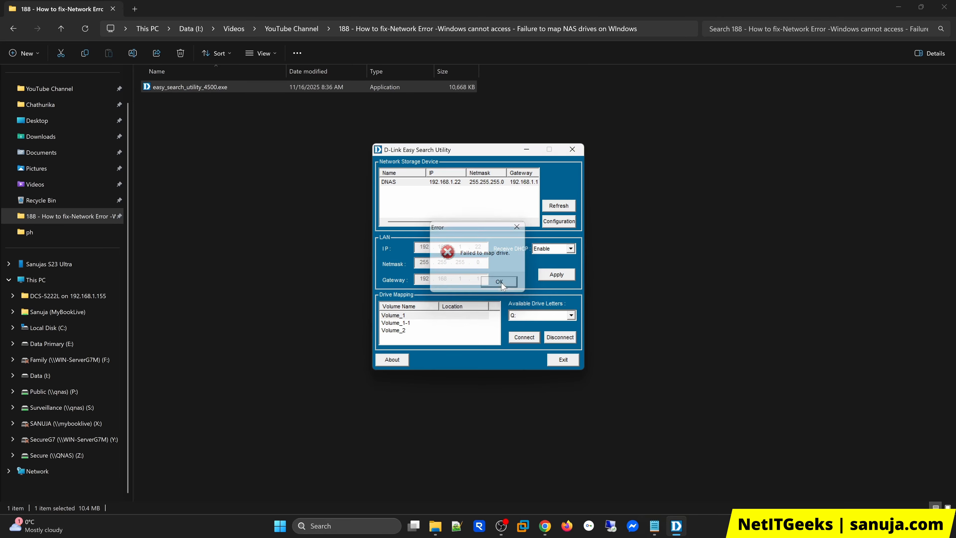
{"action": "left_click", "coordinate": [572, 149]}
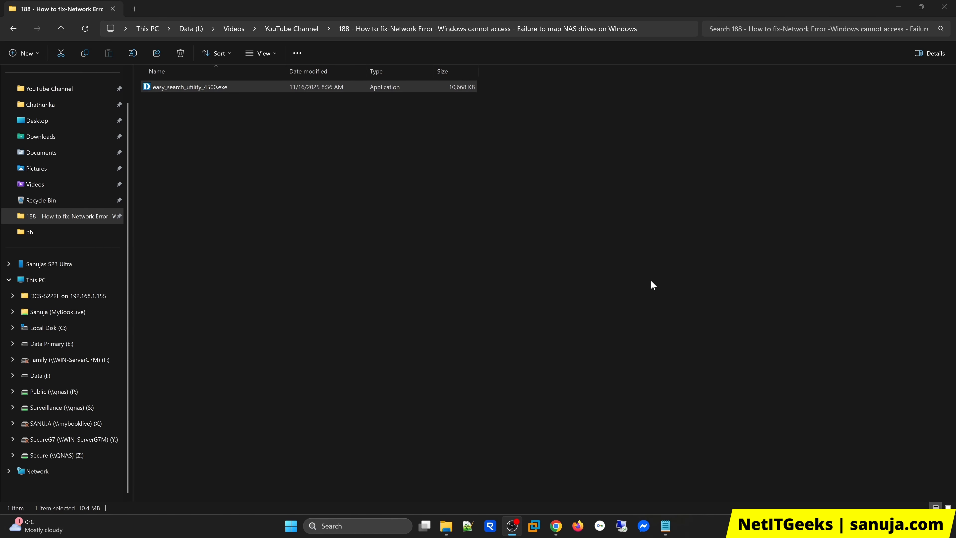
Step: Open the Windows Features window by running optionalfeatures.exe from the Run dialog
{"action": "left_click", "coordinate": [290, 526]}
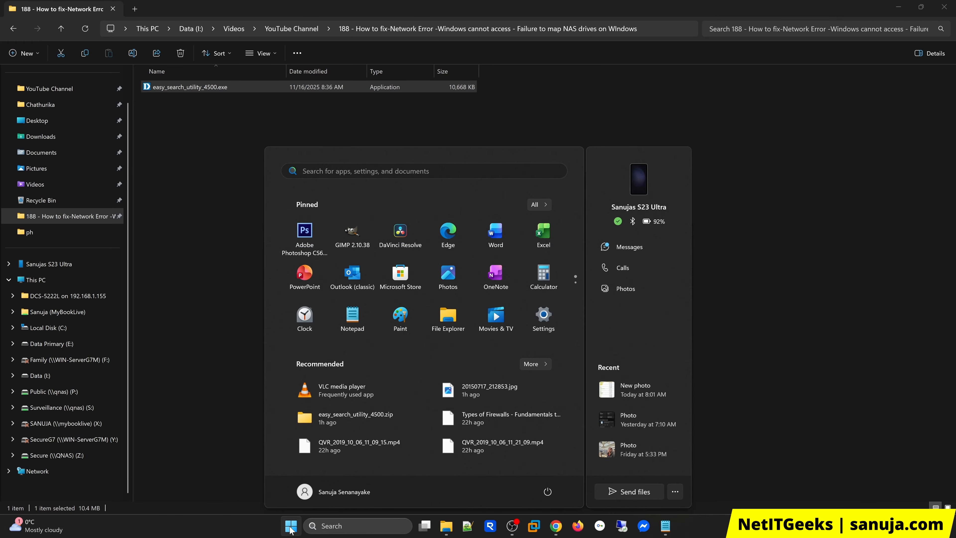
{"action": "type", "text": "run"}
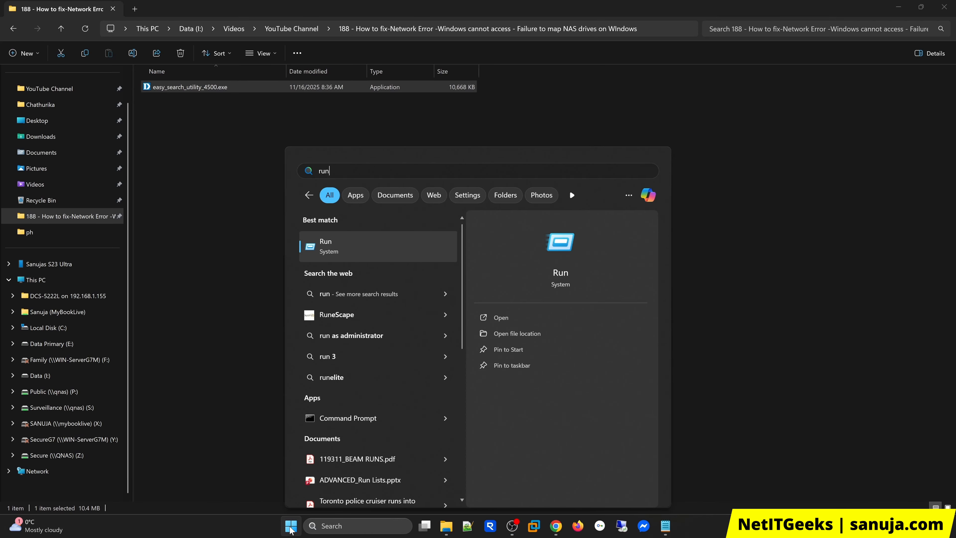
{"action": "left_click", "coordinate": [353, 243]}
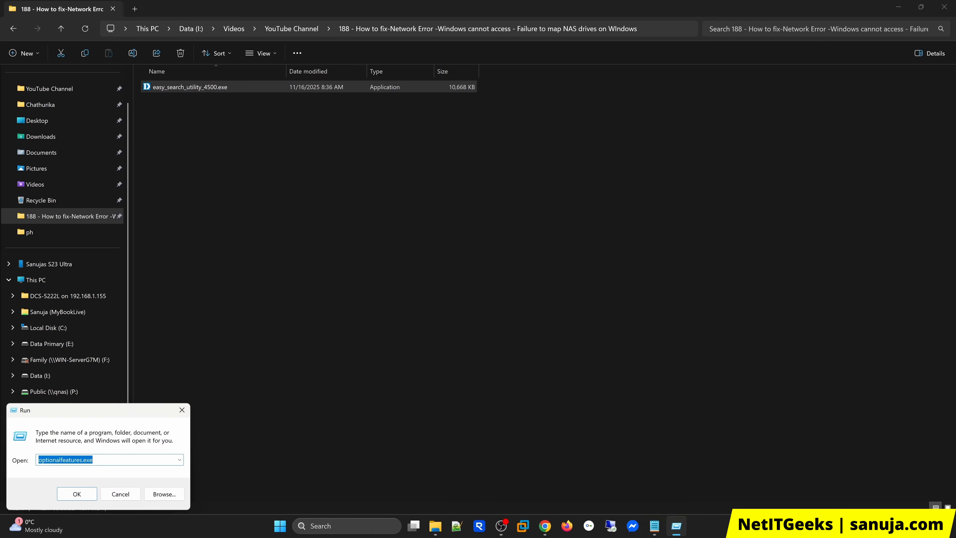
{"action": "key", "text": "Right"}
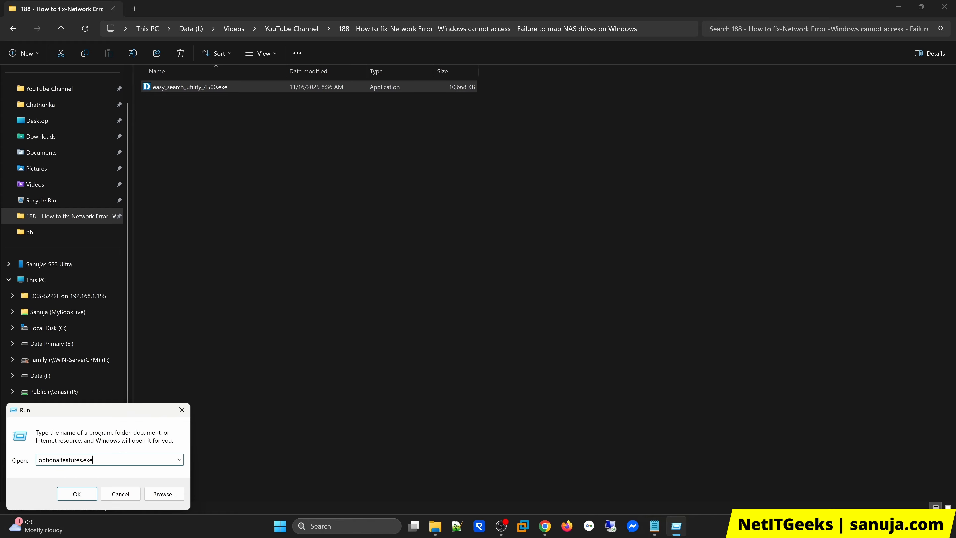
{"action": "left_click_drag", "start_coordinate": [113, 414], "coordinate": [404, 300]}
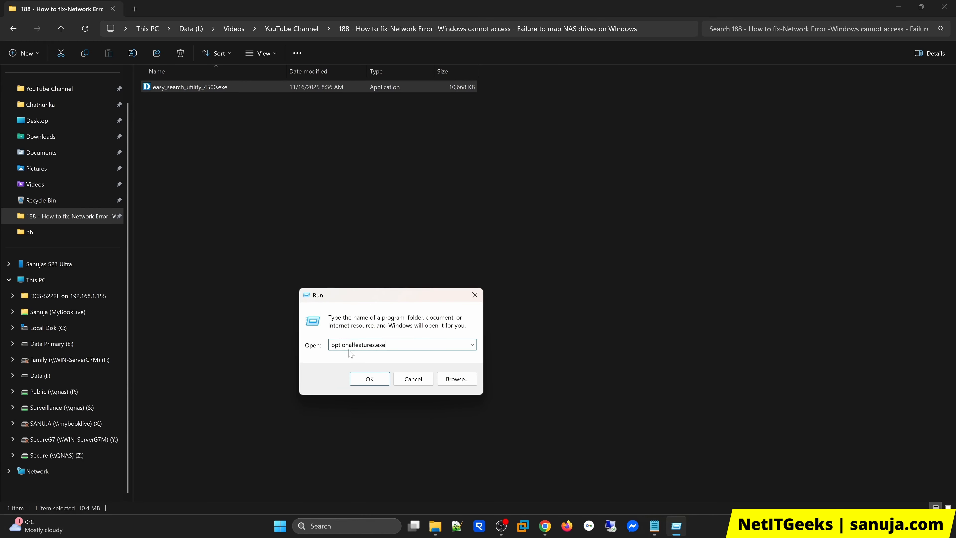
{"action": "left_click", "coordinate": [373, 380]}
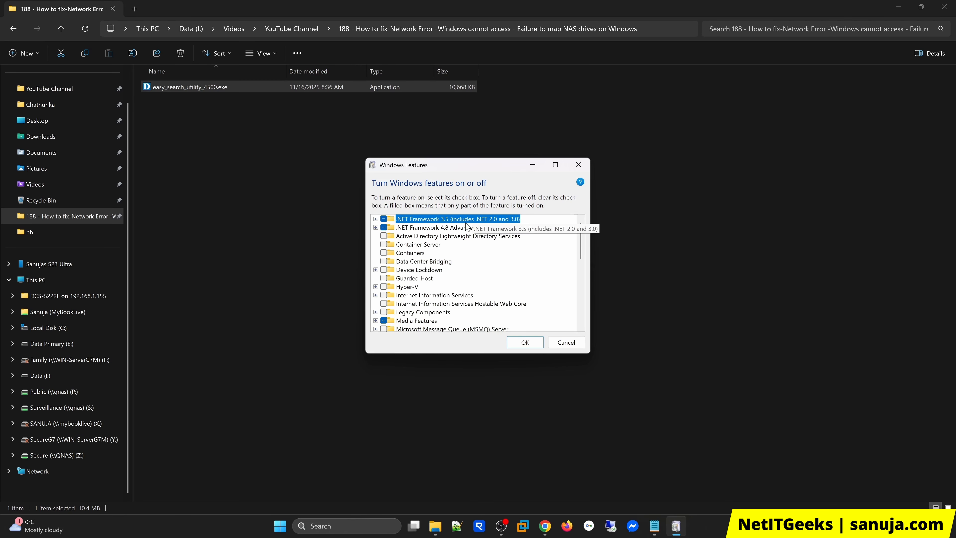
Step: Open the Windows Features window from the System optional features page in Settings, and close Settings
{"action": "left_click", "coordinate": [279, 526]}
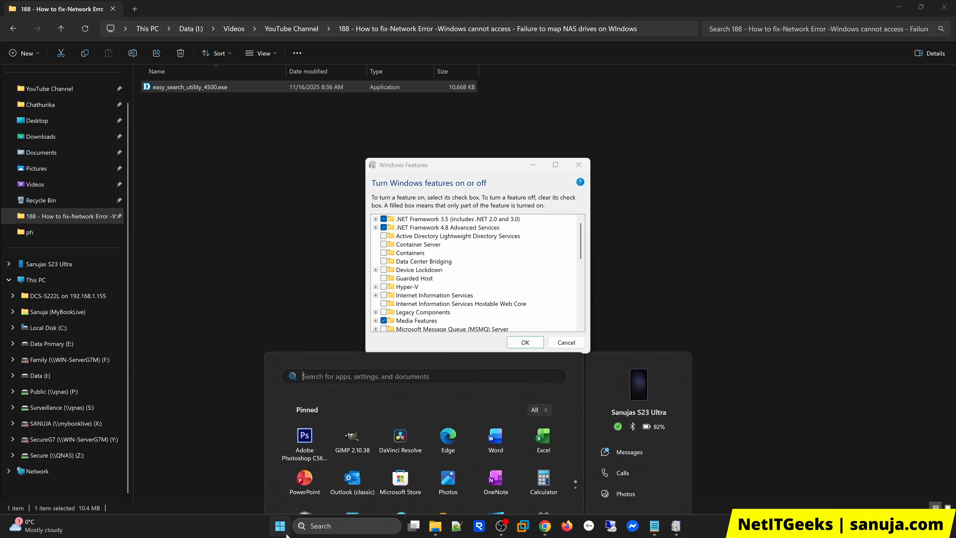
{"action": "left_click", "coordinate": [545, 316]}
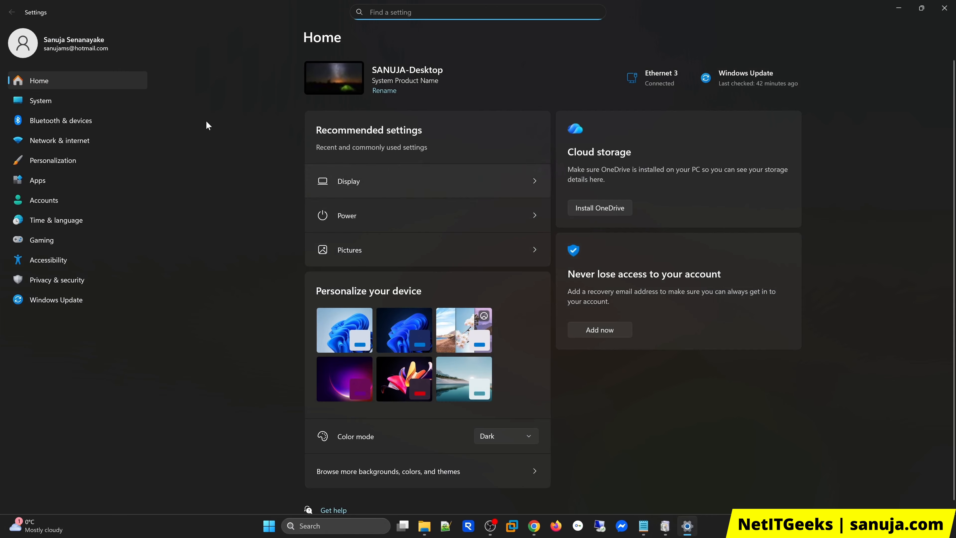
{"action": "left_click", "coordinate": [45, 101]}
{"action": "scroll", "coordinate": [811, 357], "scroll_direction": "down", "scroll_amount": 8}
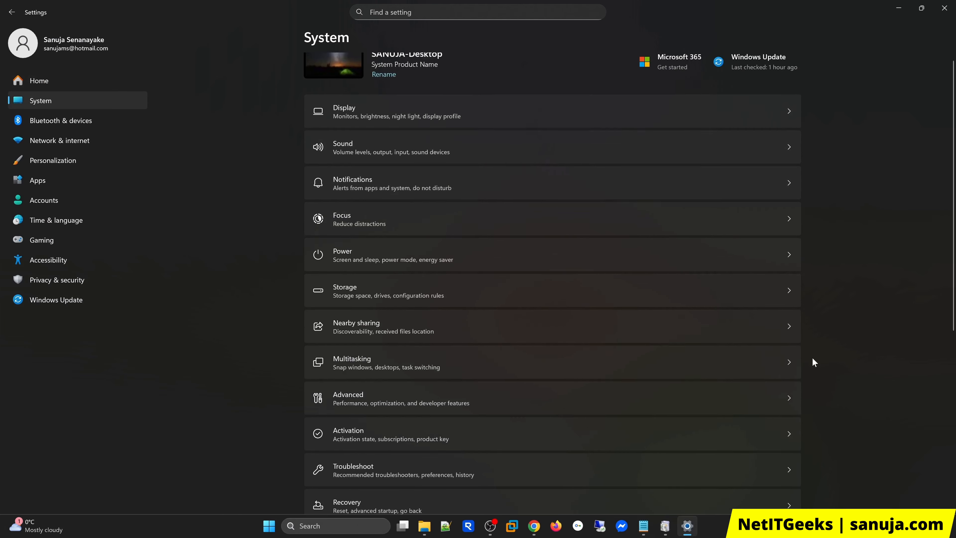
{"action": "scroll", "coordinate": [864, 376], "scroll_direction": "down", "scroll_amount": 1}
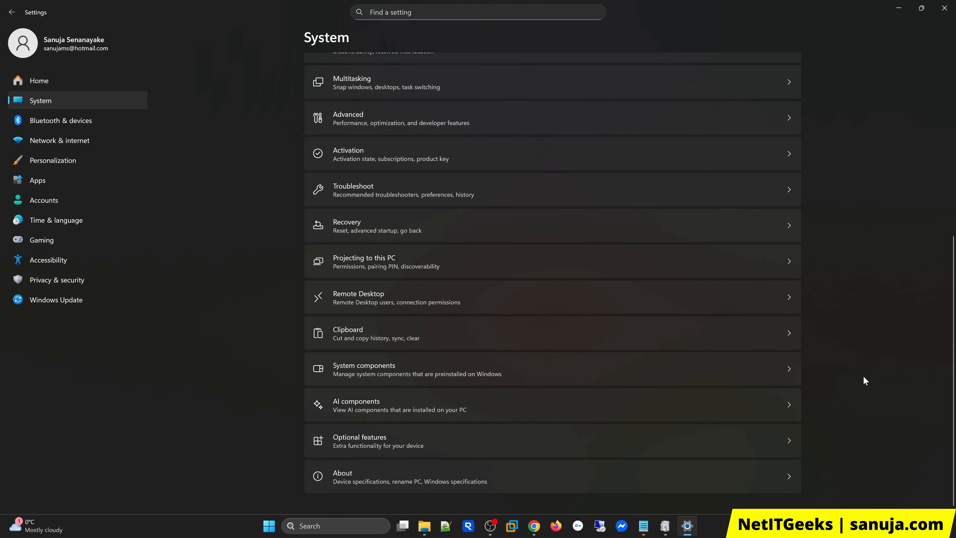
{"action": "left_click", "coordinate": [426, 431]}
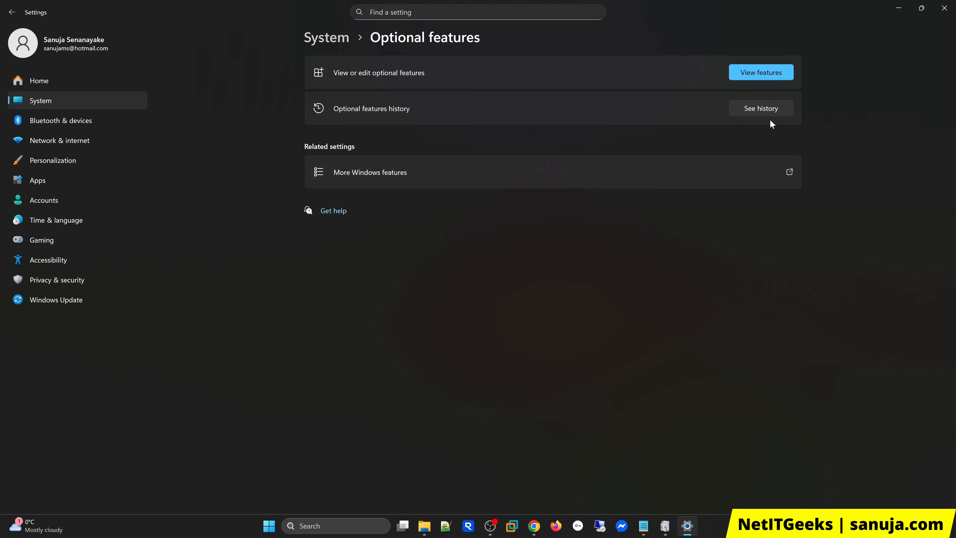
{"action": "left_click", "coordinate": [412, 178]}
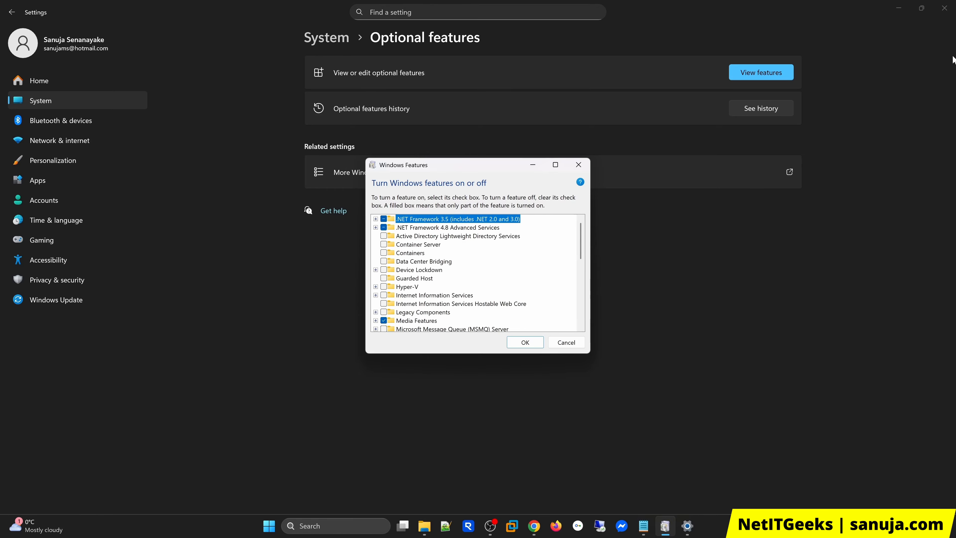
{"action": "left_click", "coordinate": [944, 8]}
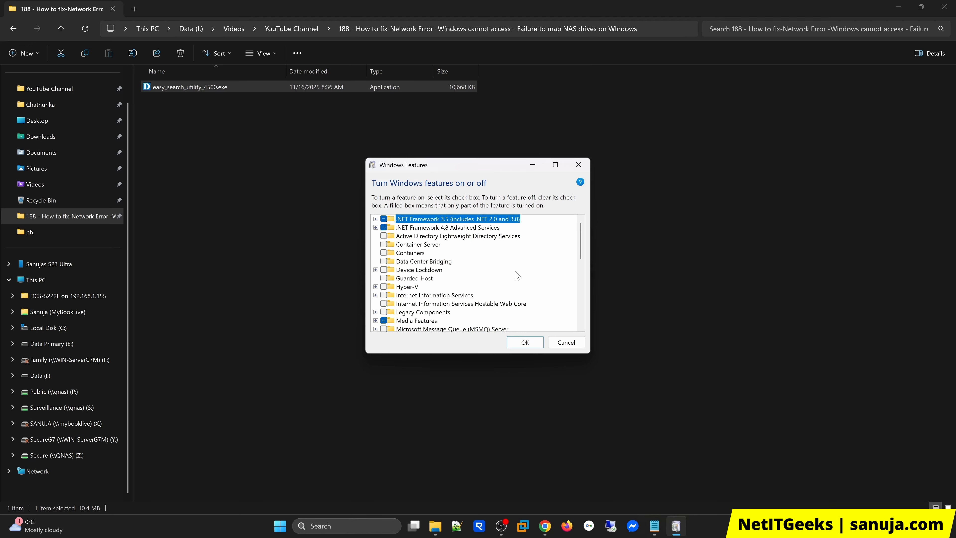
Step: Turn on the SMB 1.0/CIFS File Sharing Support feature in Windows Features and apply the change
{"action": "scroll", "coordinate": [537, 256], "scroll_direction": "down", "scroll_amount": 5}
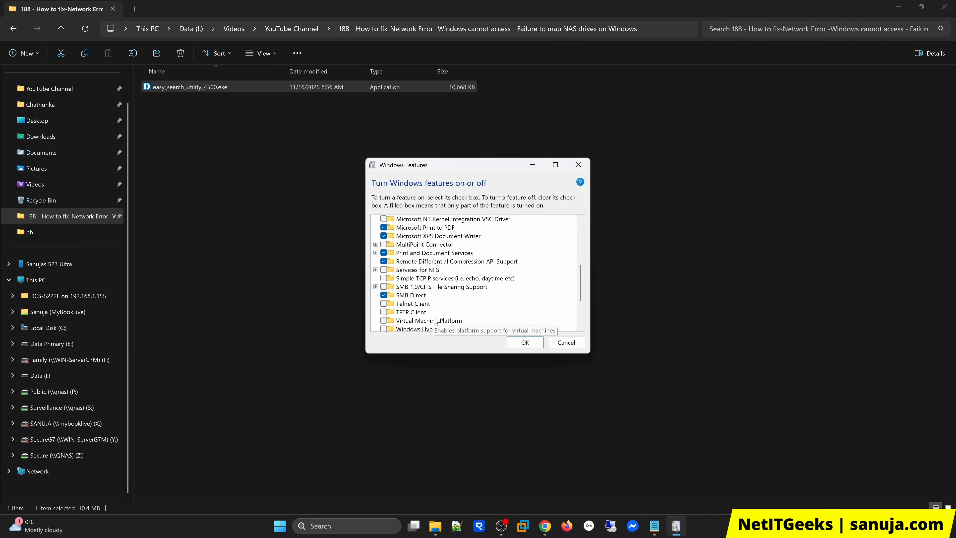
{"action": "left_click", "coordinate": [383, 286]}
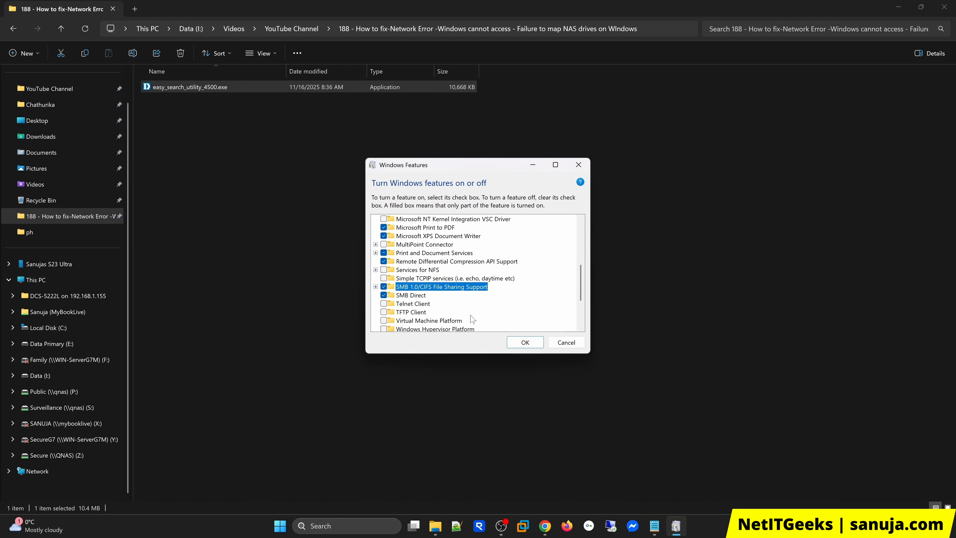
{"action": "left_click", "coordinate": [525, 342]}
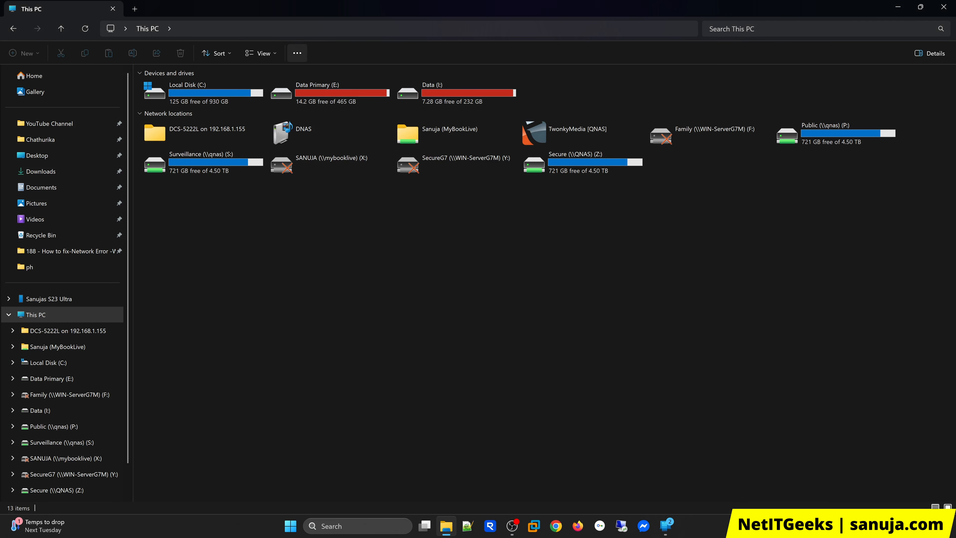
Step: Open the NAS network path \\dnas in File Explorer
{"action": "left_click", "coordinate": [292, 28]}
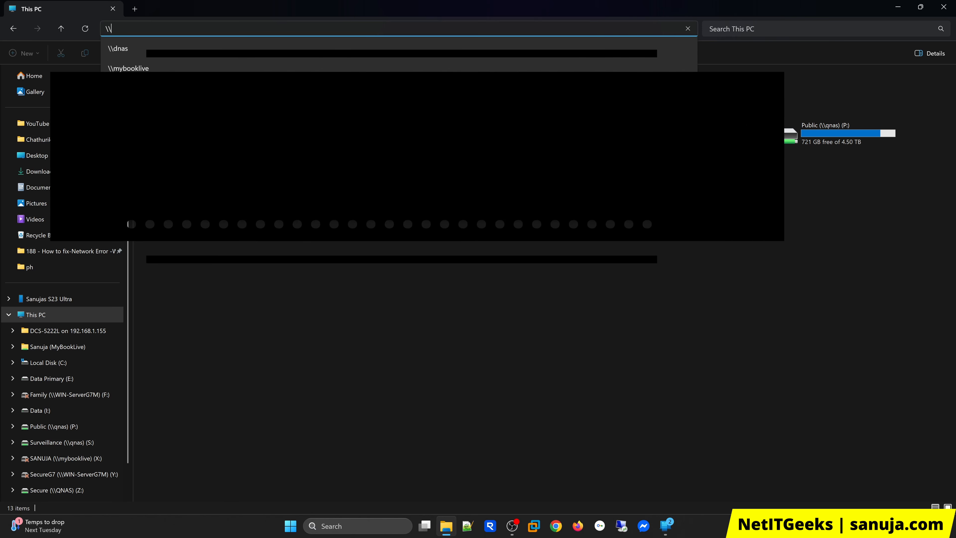
{"action": "type", "text": "\\dnas"}
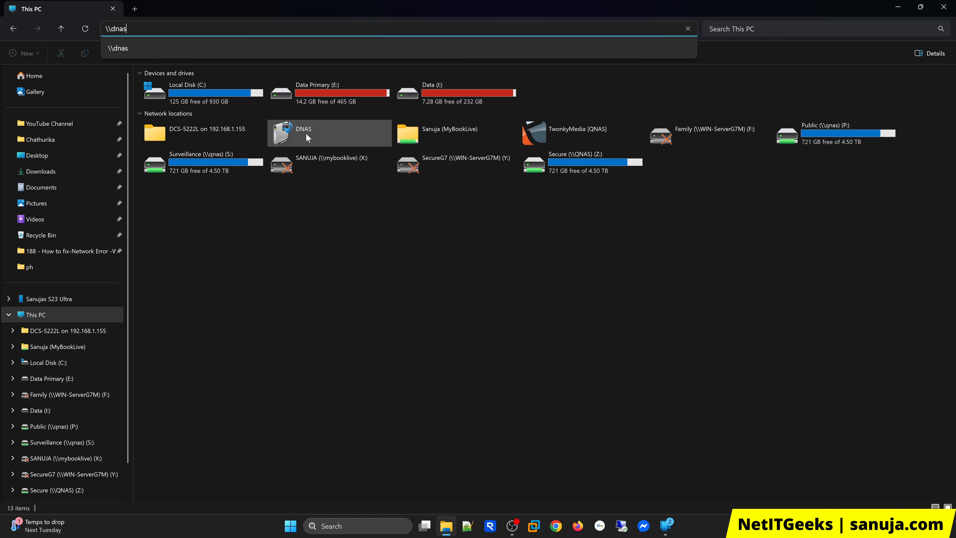
{"action": "key", "text": "Return"}
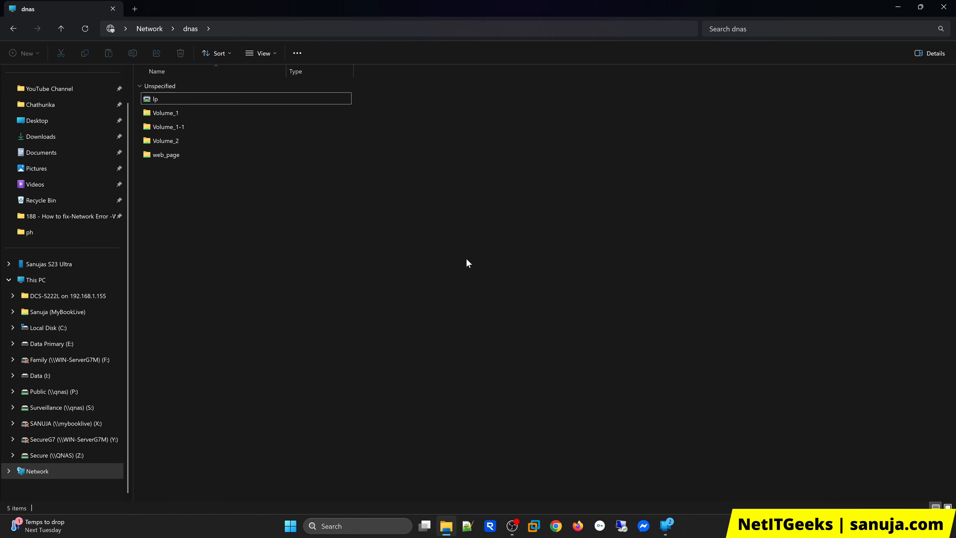
Step: Run optionalfeatures.exe, examine the components under SMB 1.0/CIFS File Sharing Support, and close the Windows Features window without changes
{"action": "left_click", "coordinate": [297, 522]}
{"action": "type", "text": "rund"}
{"action": "key", "text": "Return"}
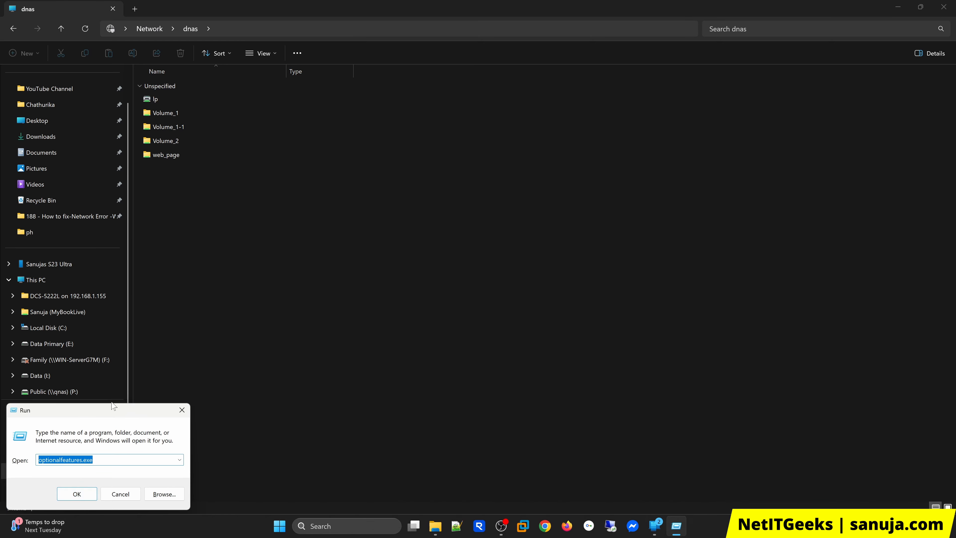
{"action": "left_click_drag", "start_coordinate": [113, 411], "coordinate": [493, 275]}
{"action": "left_click", "coordinate": [438, 361]}
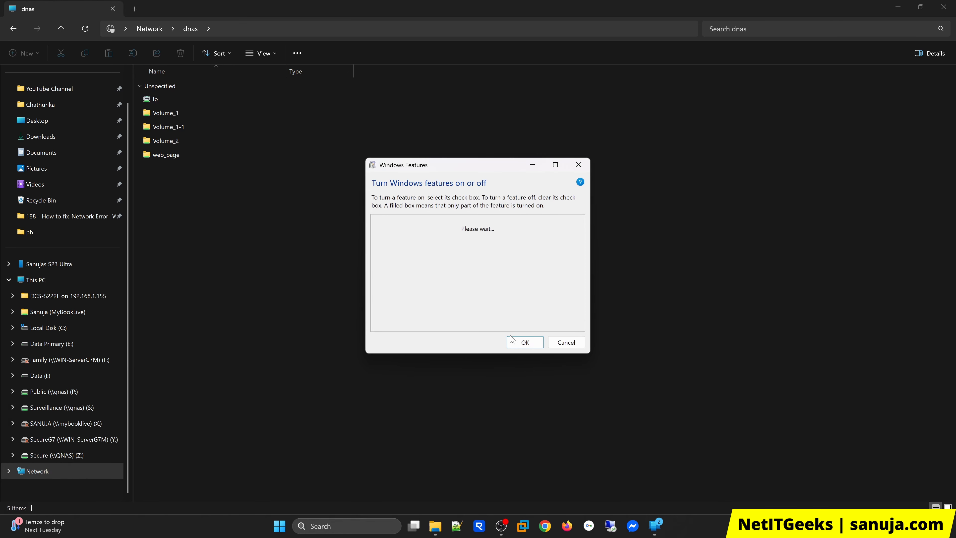
{"action": "left_click_drag", "start_coordinate": [582, 236], "coordinate": [581, 287]}
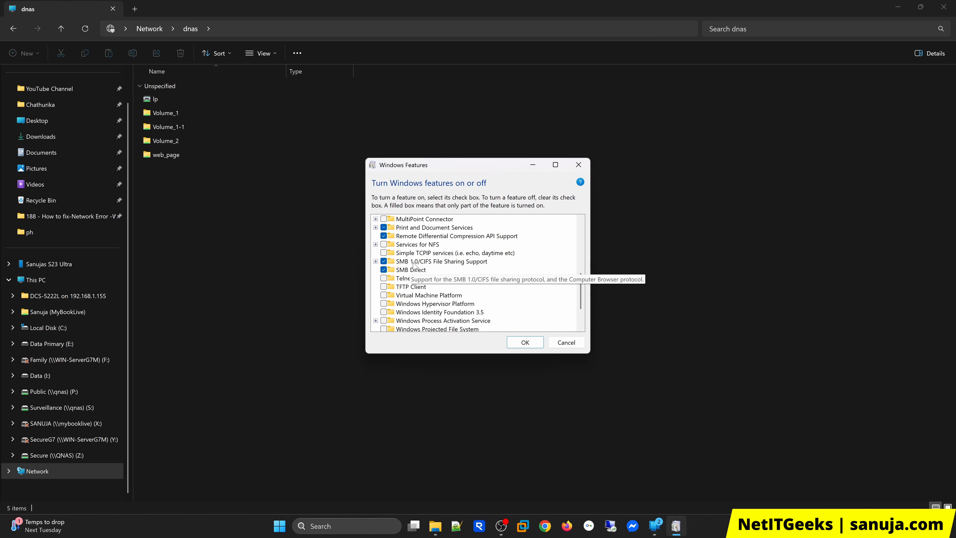
{"action": "left_click", "coordinate": [376, 261]}
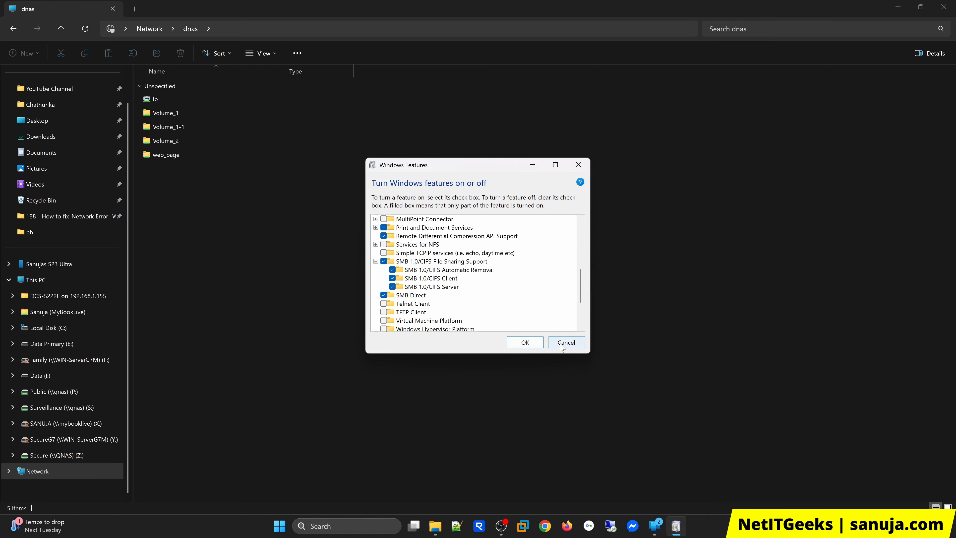
{"action": "left_click", "coordinate": [568, 345]}
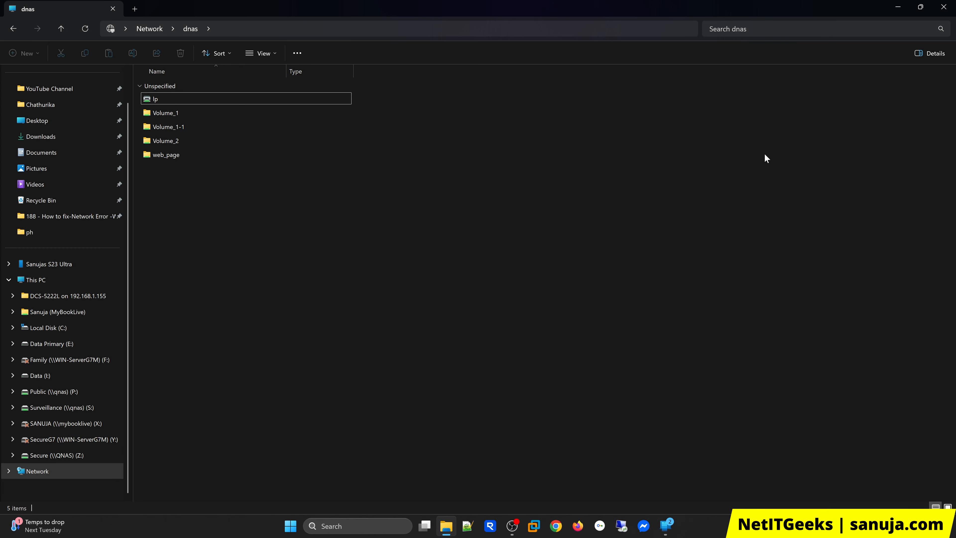
Step: Open the Volume_1 share on the dnas device to view its folders
{"action": "left_click", "coordinate": [277, 29]}
{"action": "left_click", "coordinate": [655, 430]}
{"action": "double_click", "coordinate": [188, 112]}
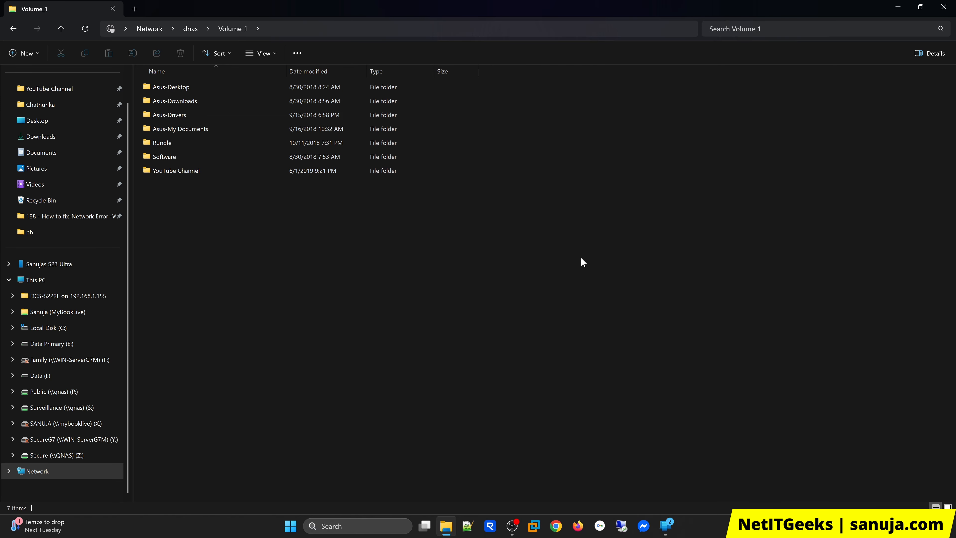
Step: Return to the dnas share list and try to map Volume_1 as a network drive
{"action": "left_click", "coordinate": [189, 28]}
{"action": "left_click", "coordinate": [171, 114]}
{"action": "right_click", "coordinate": [172, 114]}
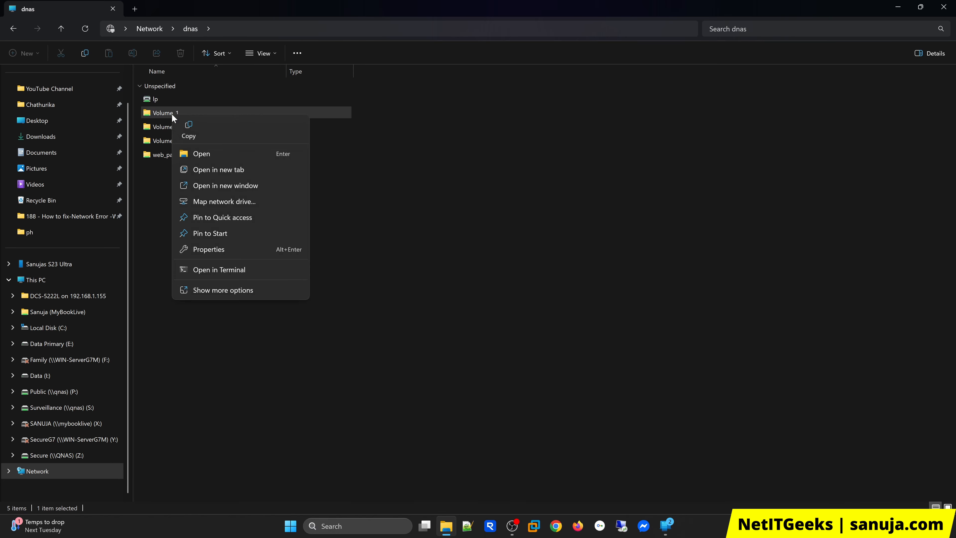
{"action": "left_click", "coordinate": [231, 205]}
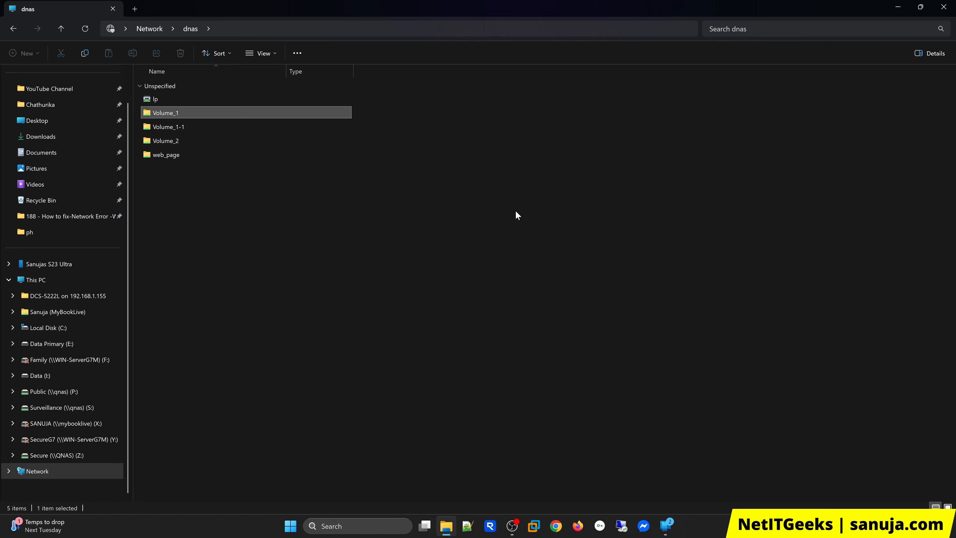
Step: Reopen the Volume_1 share, check the network locations in This PC, and return to the share
{"action": "double_click", "coordinate": [222, 116]}
{"action": "right_click", "coordinate": [160, 85]}
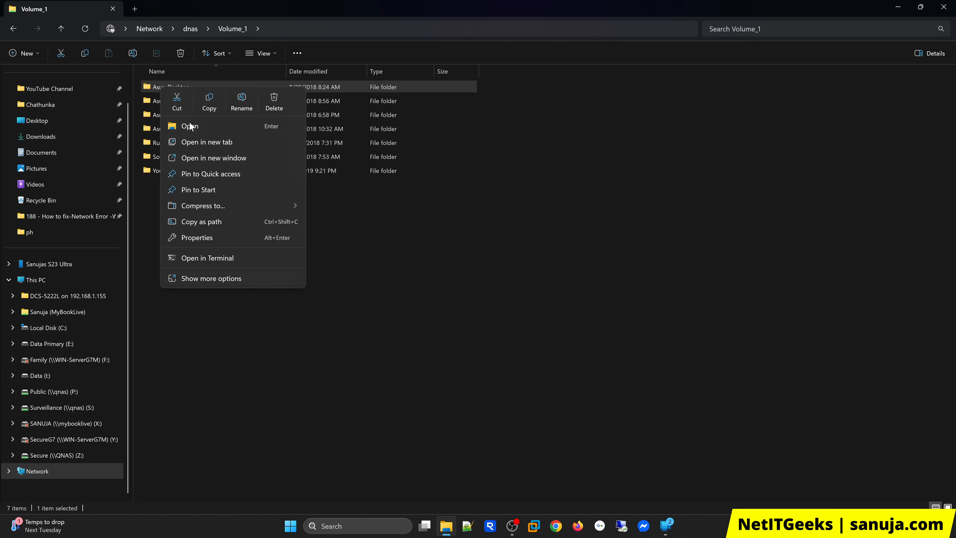
{"action": "left_click", "coordinate": [516, 293]}
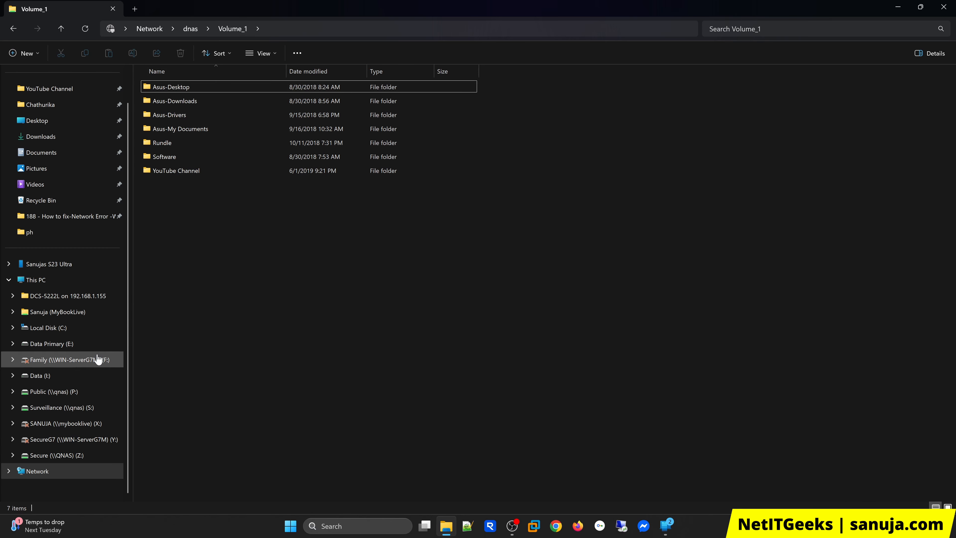
{"action": "left_click", "coordinate": [114, 281]}
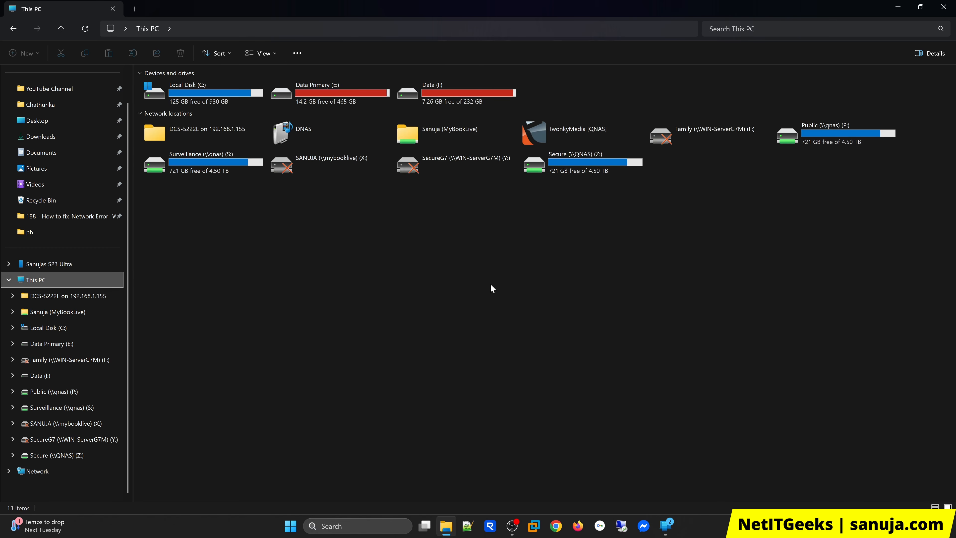
{"action": "key", "text": "alt+Left"}
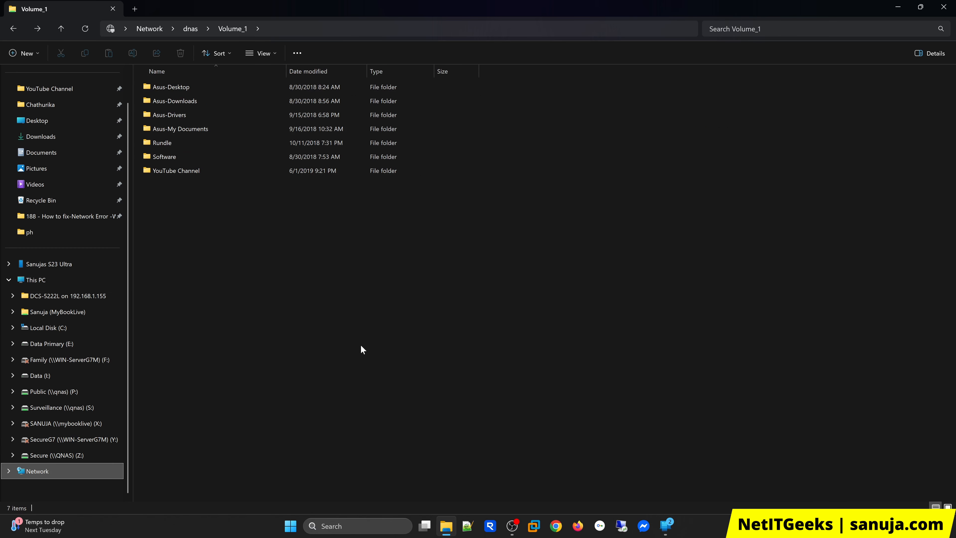